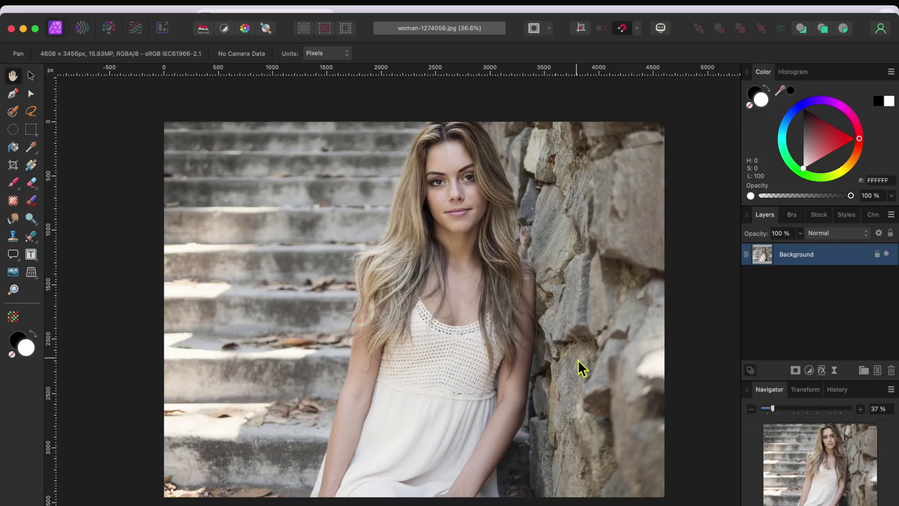
Show the Macro panel from the Window menu beside the portrait
left_click(563, 2)
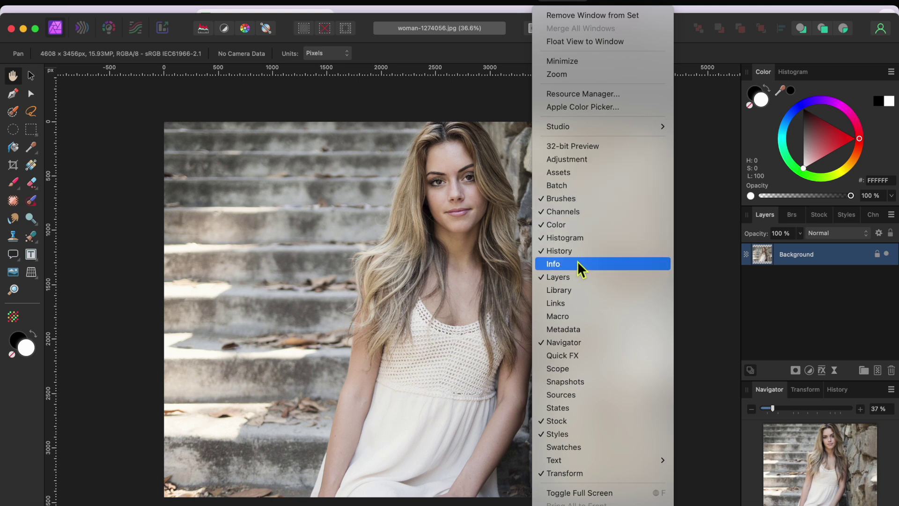
left_click(579, 316)
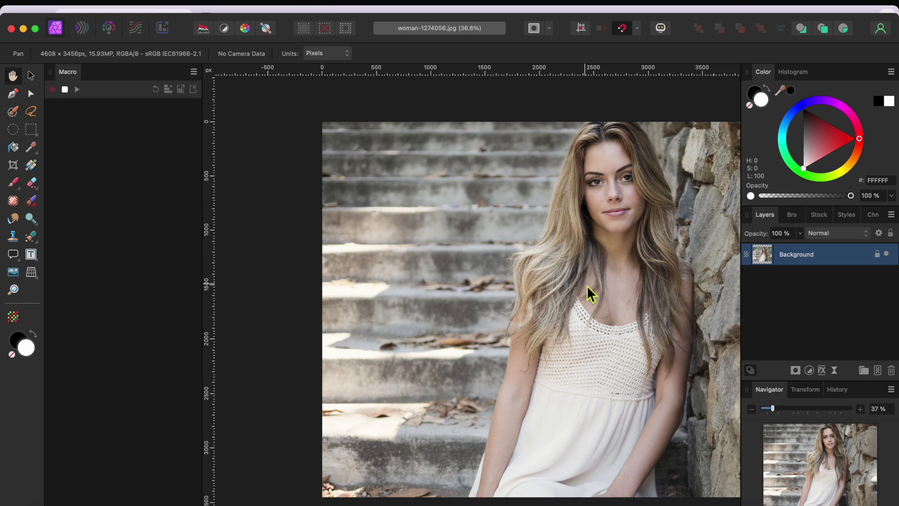
Add an HSL Shift adjustment with Saturation Shift at -100% to make the portrait greyscale
scroll(591, 291, "down", 3)
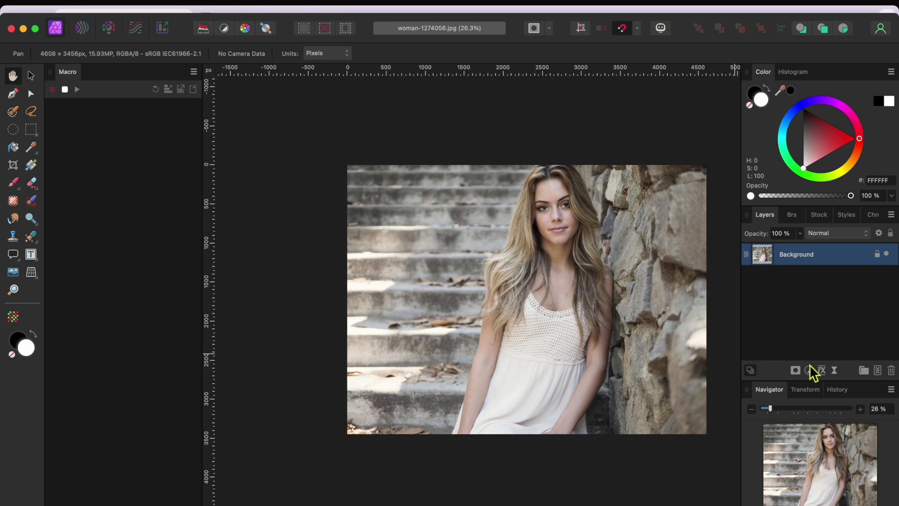
left_click(813, 373)
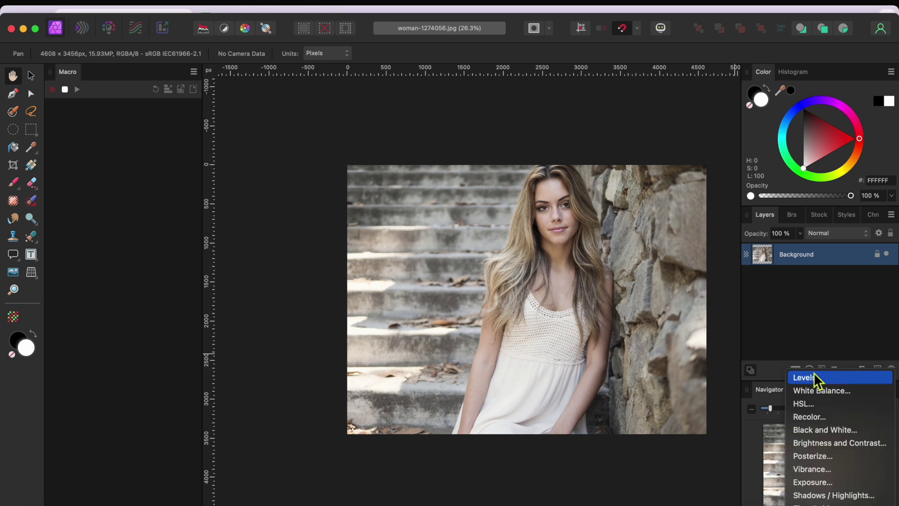
left_click(811, 403)
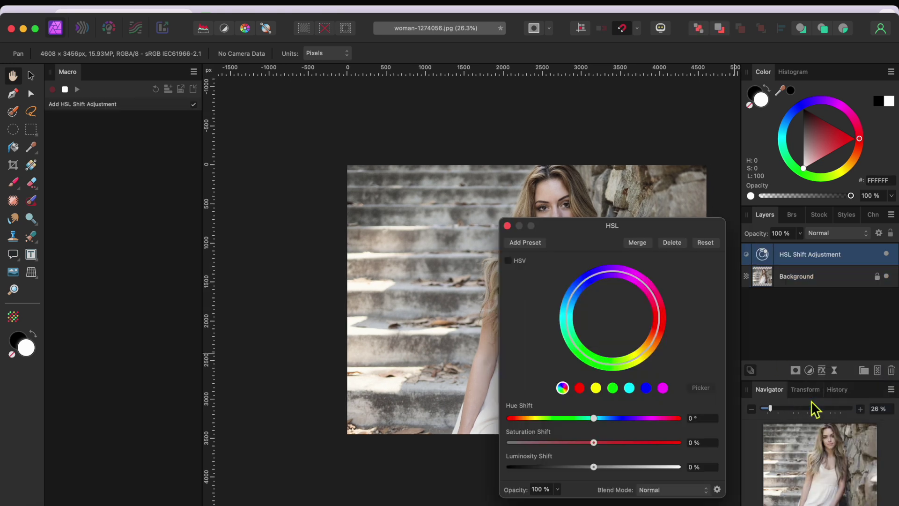
left_click_drag(594, 443, 500, 452)
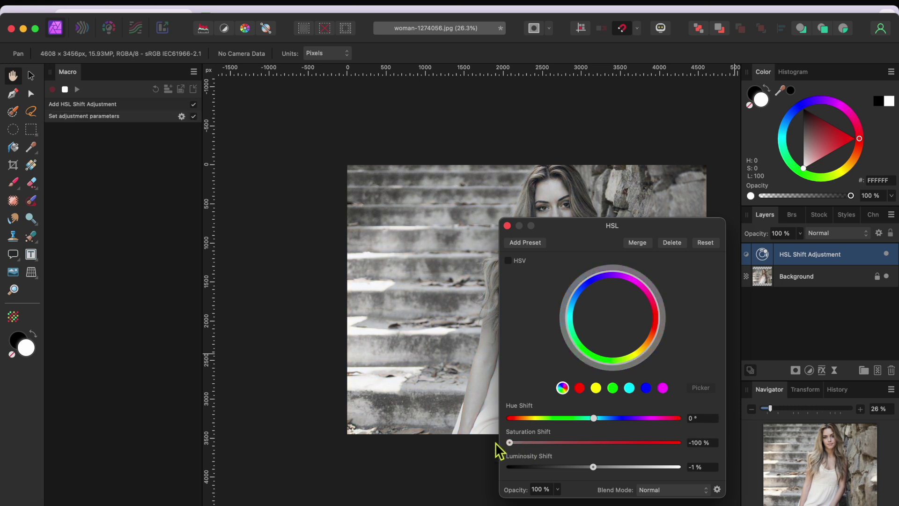
left_click(507, 226)
scroll(604, 328, "up", 2)
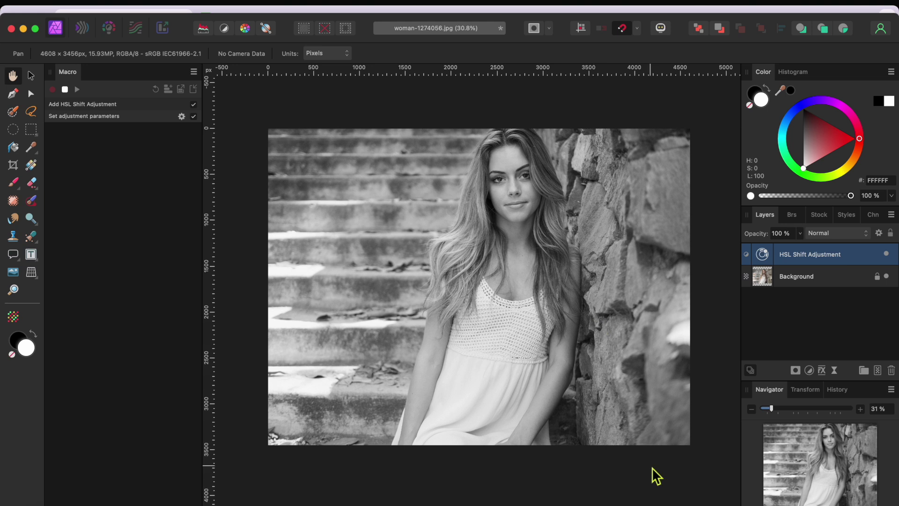
Merge visible layers into a new Pixel layer and invert it
left_click(257, 3)
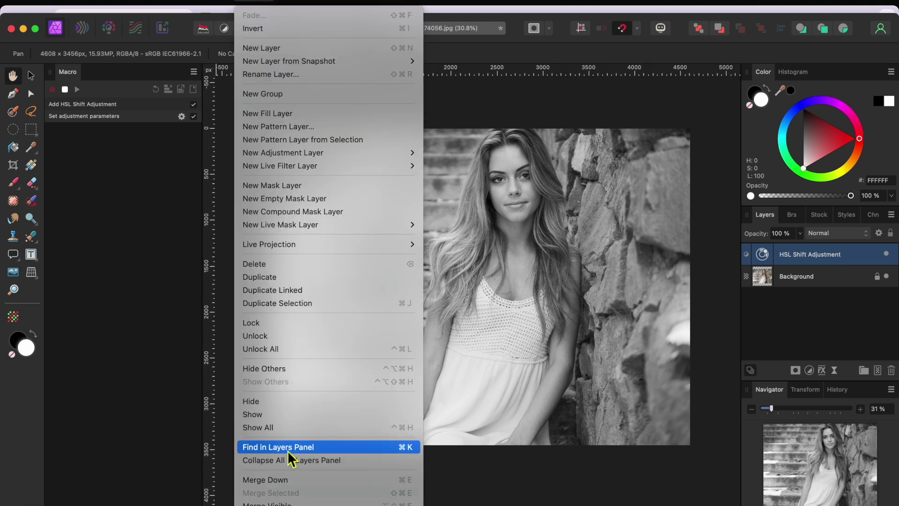
scroll(288, 448, "down", 3)
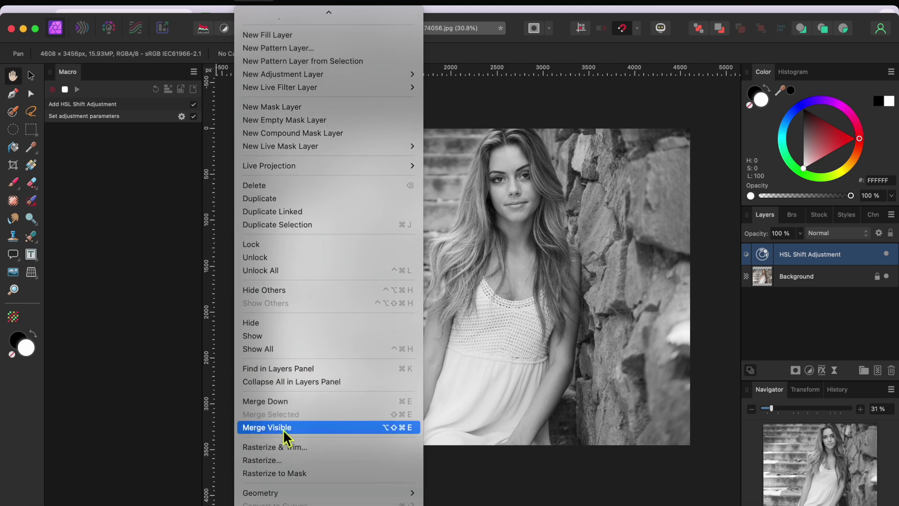
left_click(284, 430)
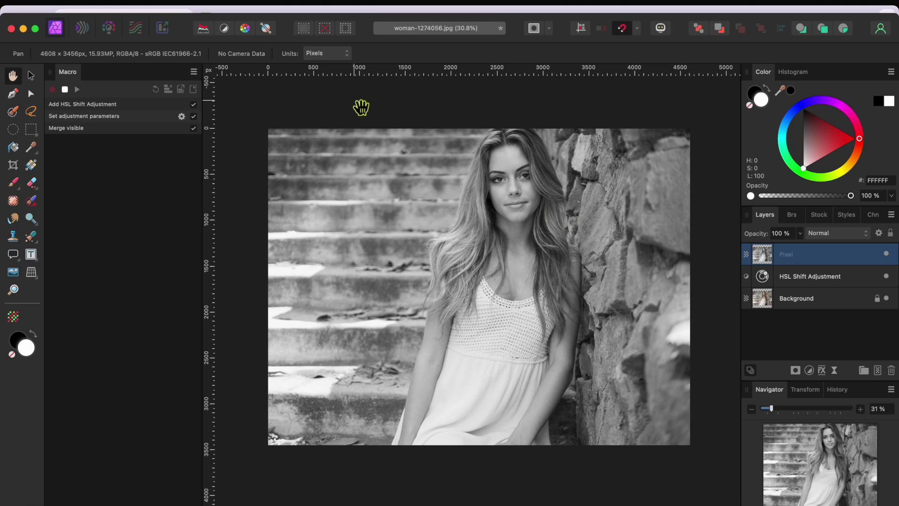
left_click(261, 6)
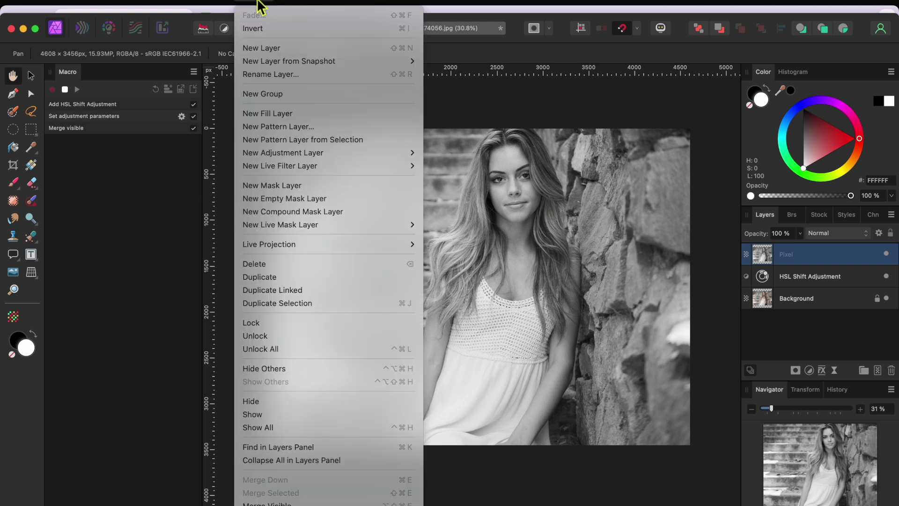
left_click(263, 30)
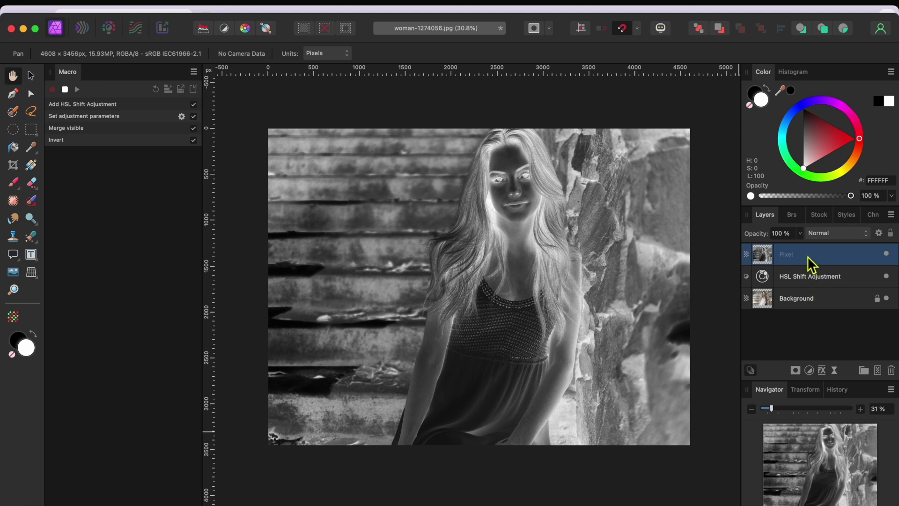
Set the inverted Pixel layer's blend mode to Color Dodge
left_click(837, 229)
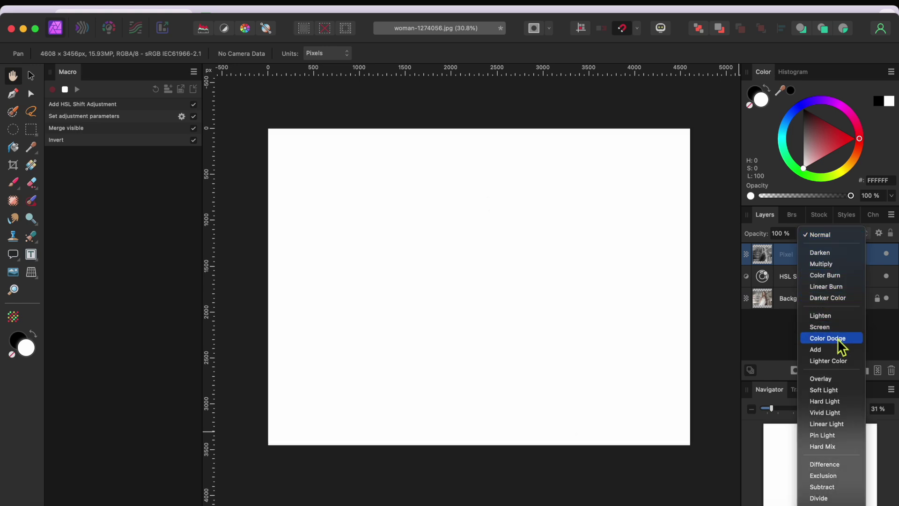
left_click(838, 340)
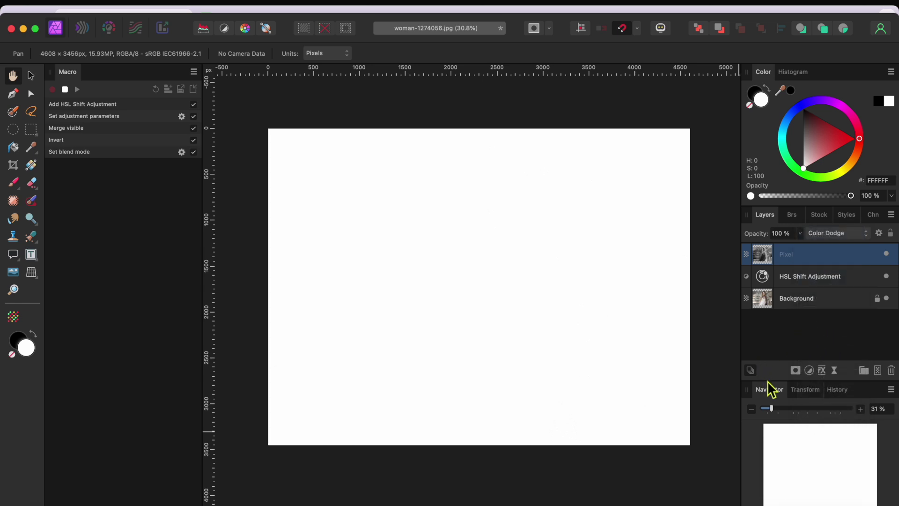
left_click(834, 371)
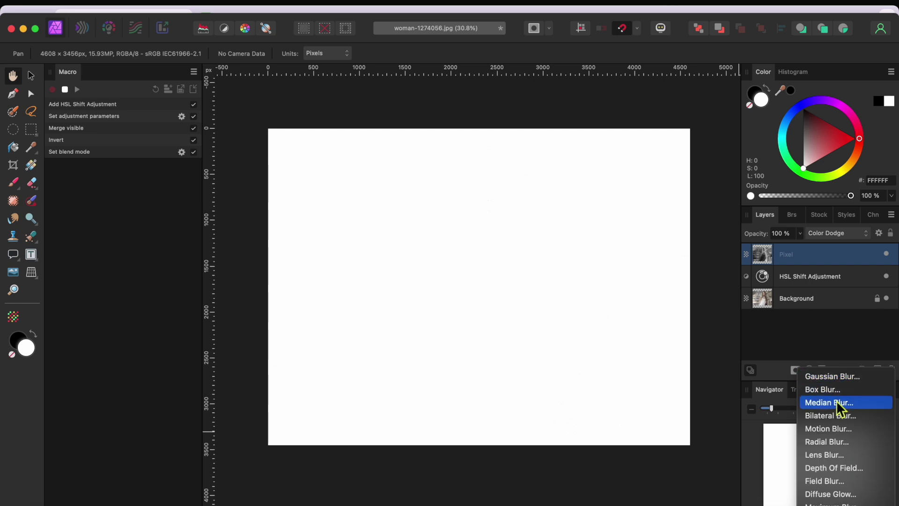
Add a Minimum Blur live filter with a 7 px radius to create pencil-sketch lines
scroll(842, 410, "down", 3)
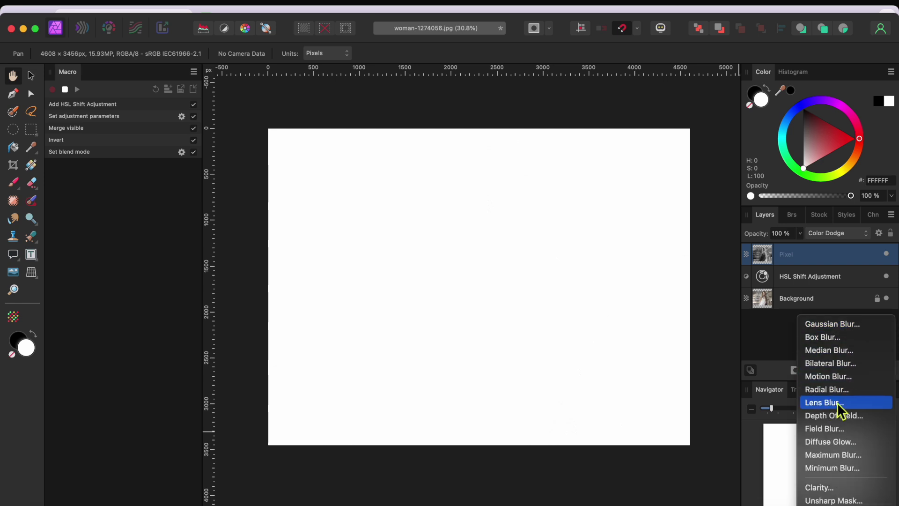
left_click(840, 453)
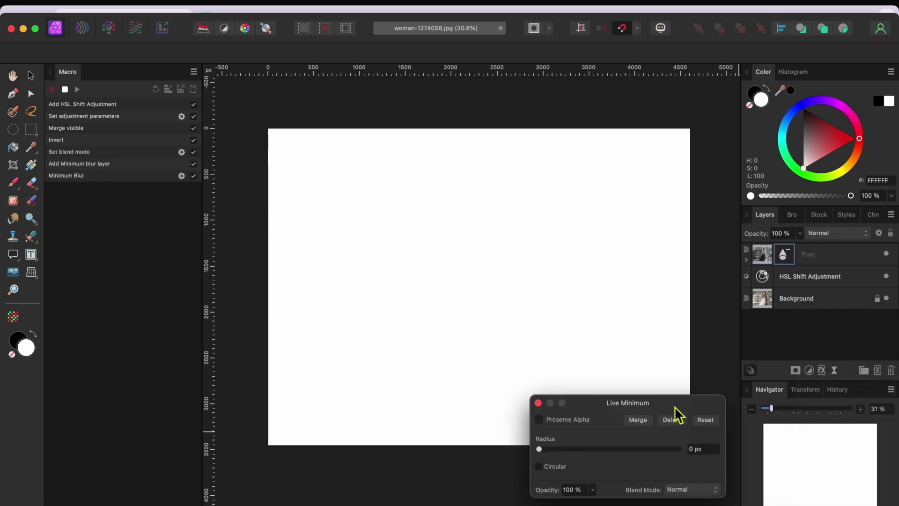
left_click_drag(675, 407, 219, 354)
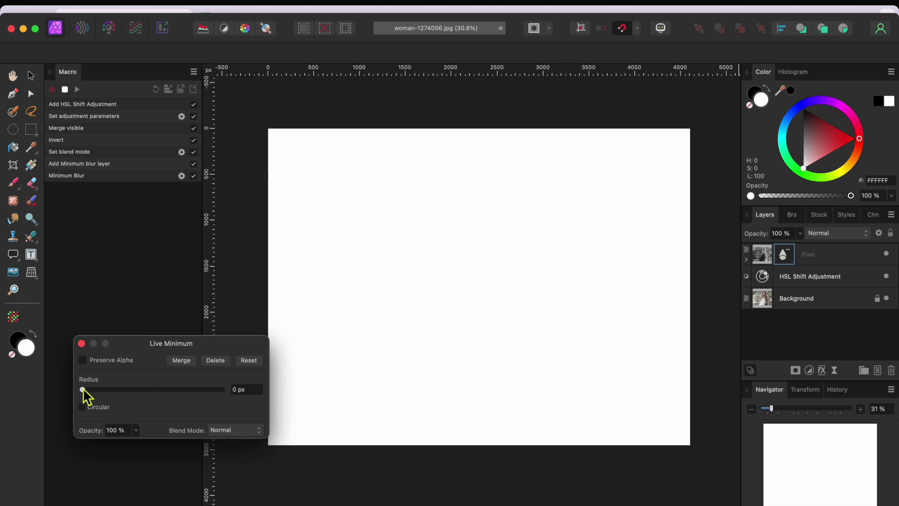
left_click_drag(83, 390, 150, 397)
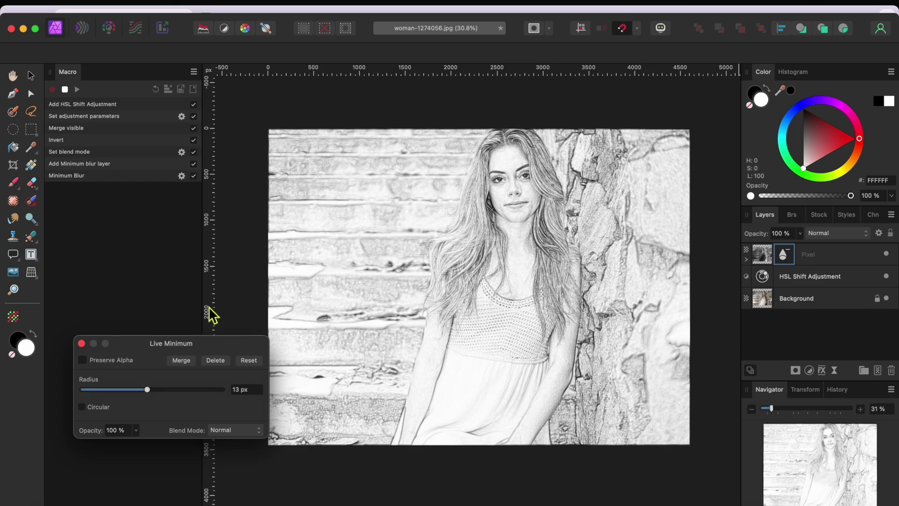
scroll(525, 255, "up", 3)
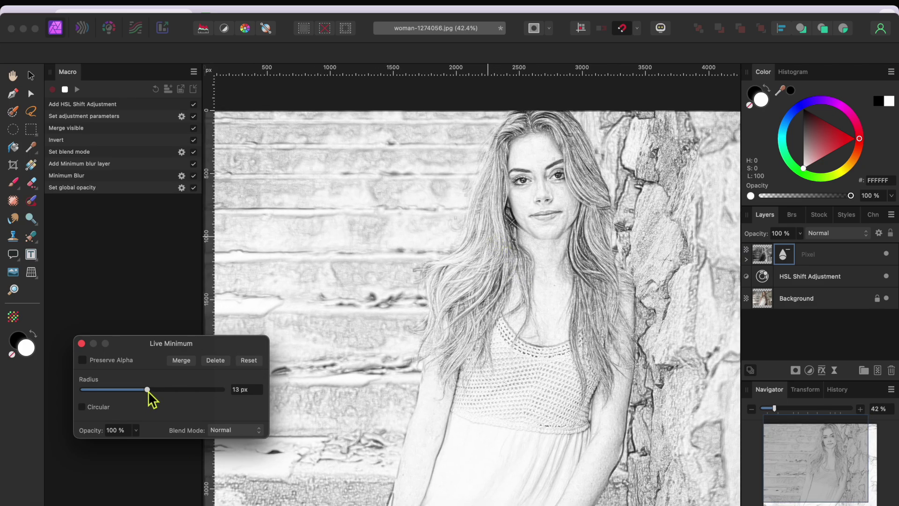
left_click_drag(151, 398, 134, 395)
scroll(370, 366, "down", 3)
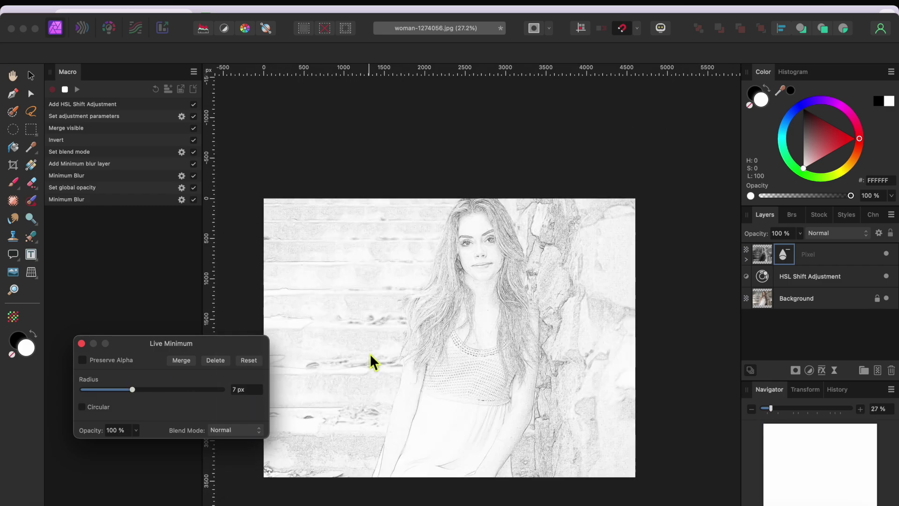
left_click(81, 343)
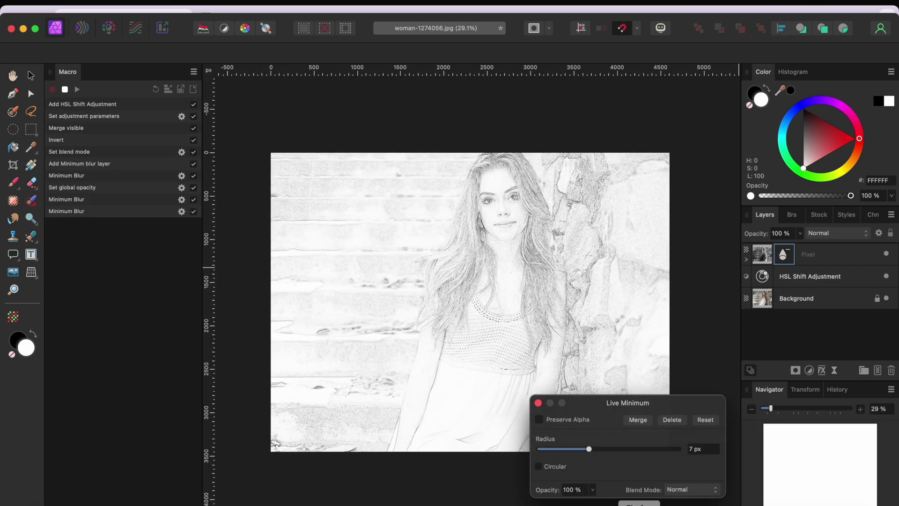
left_click(592, 449)
left_click(538, 404)
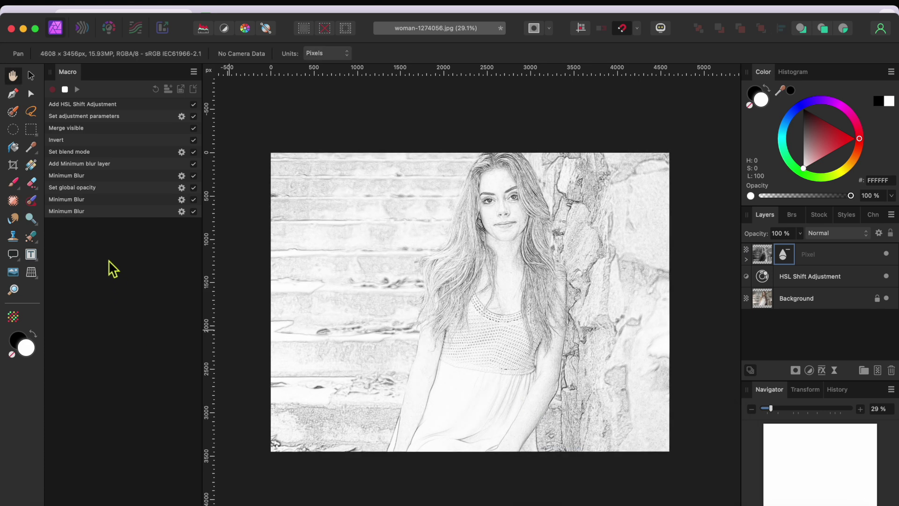
Stop recording and save the steps to the library as the 'Sketch Effect' macro
left_click(65, 90)
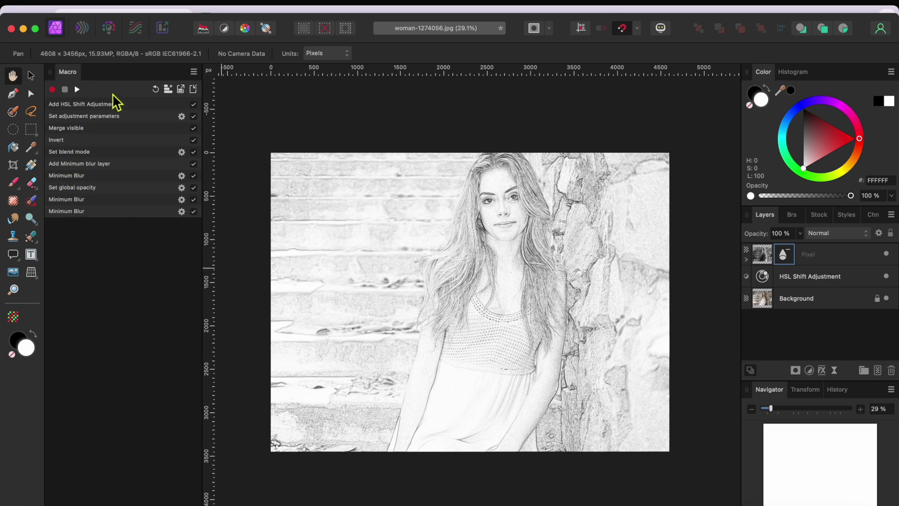
left_click(169, 90)
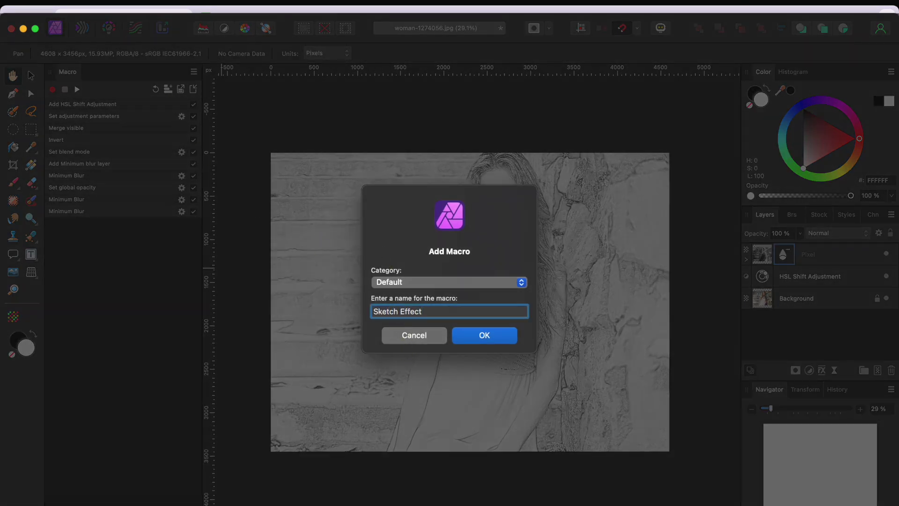
left_click(489, 336)
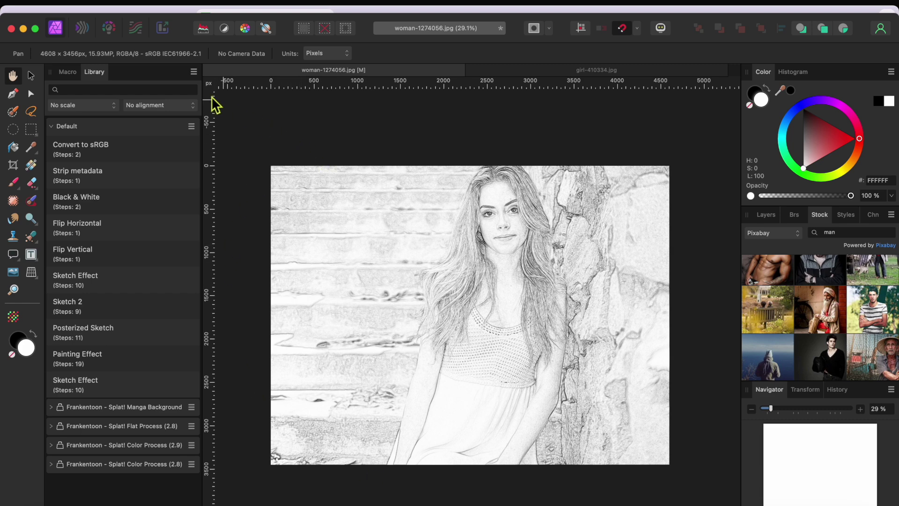
Close the Macro and Library panel group and bring up girl-410334.jpg
left_click(193, 71)
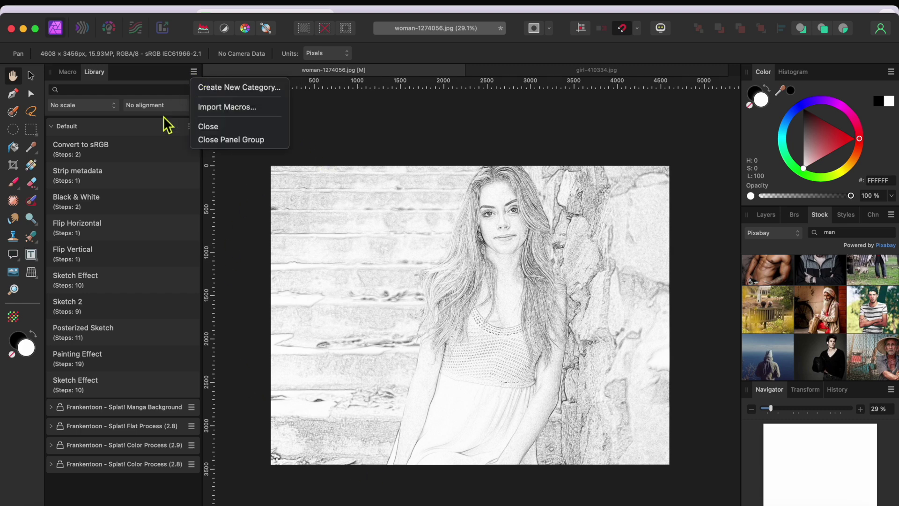
left_click(224, 140)
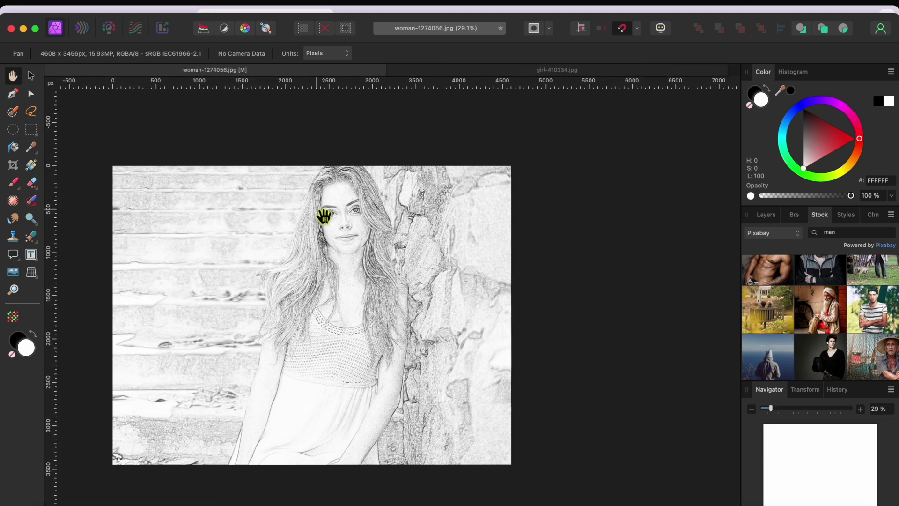
scroll(344, 241, "up", 2)
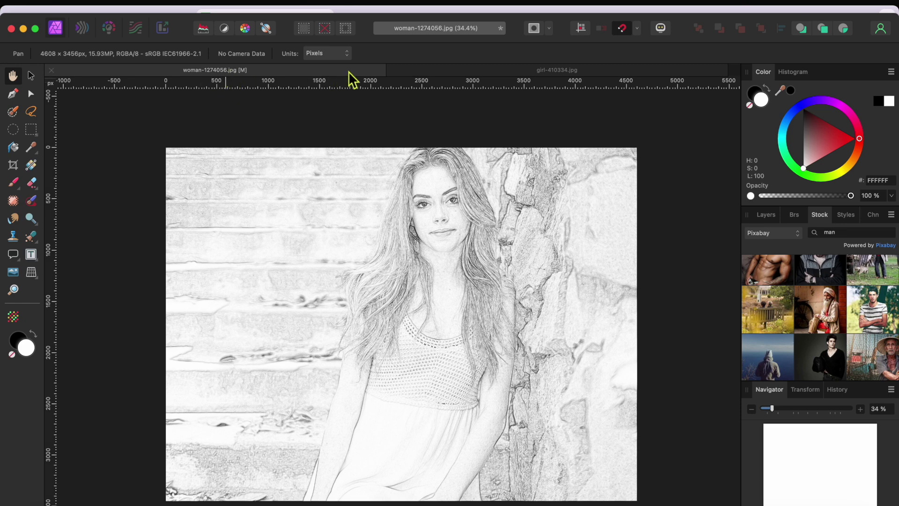
left_click(431, 71)
Reopen the Library panel from the Window menu beside girl-410334.jpg
scroll(326, 243, "left", 5)
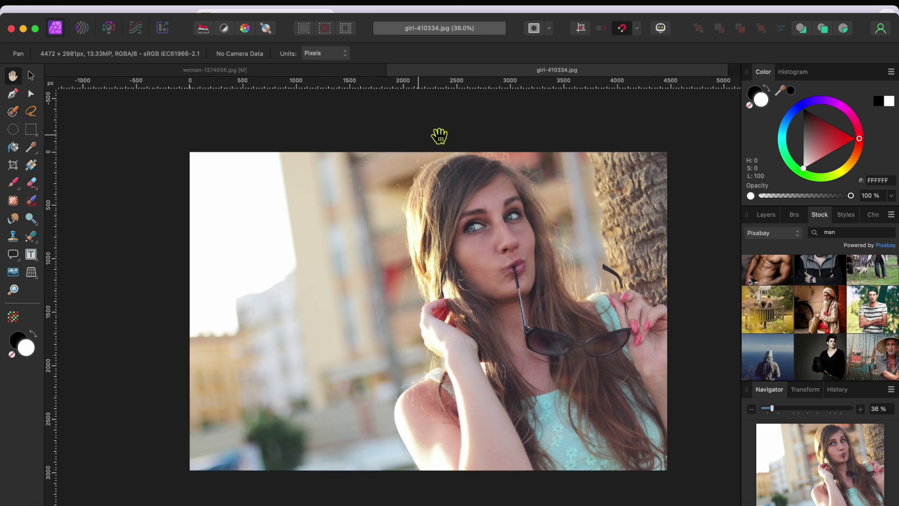
left_click(565, 2)
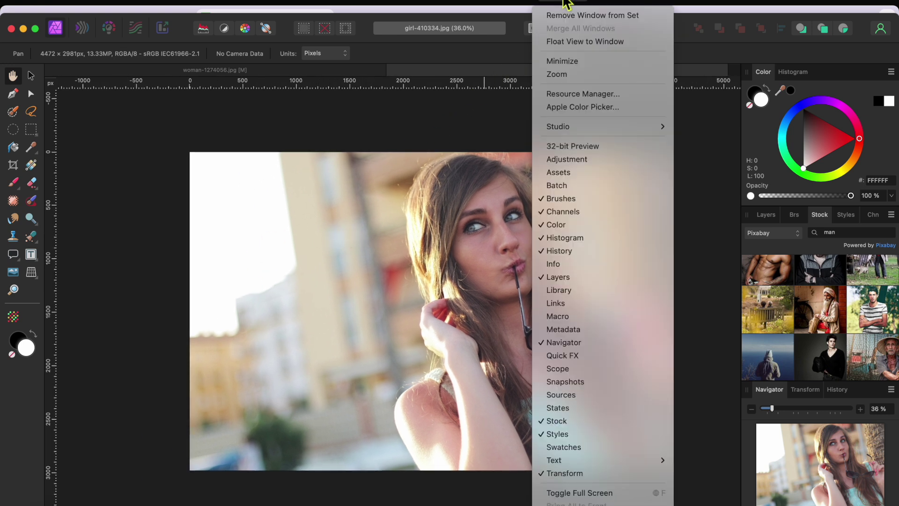
left_click(565, 290)
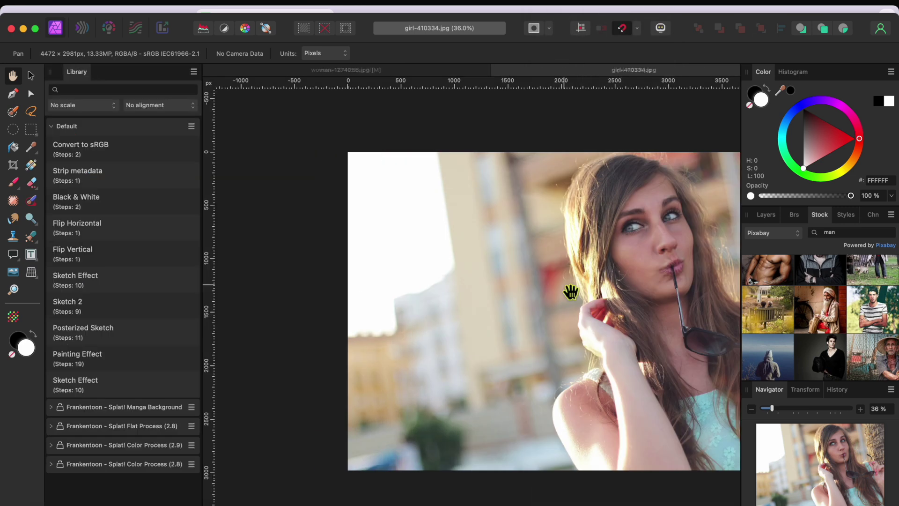
Run the Sketch Effect macro on girl-410334.jpg
left_click(84, 388)
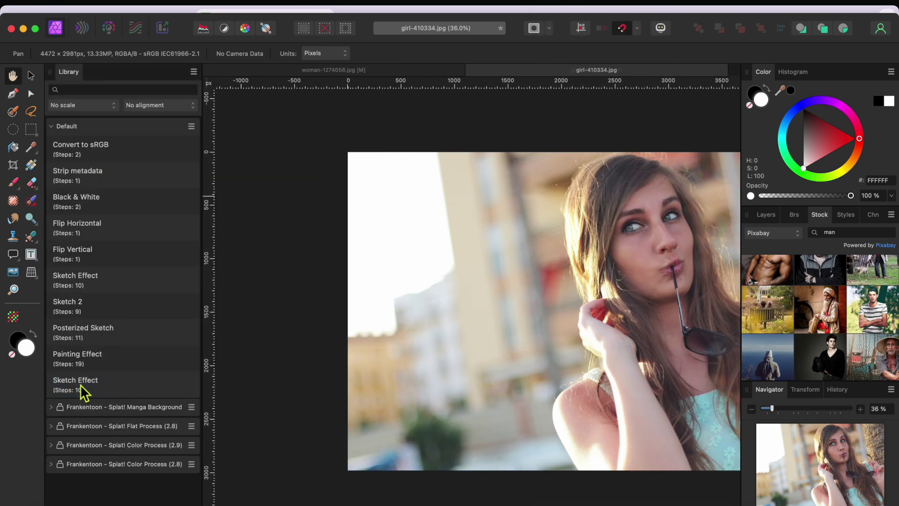
scroll(508, 333, "right", 5)
scroll(508, 333, "right", 3)
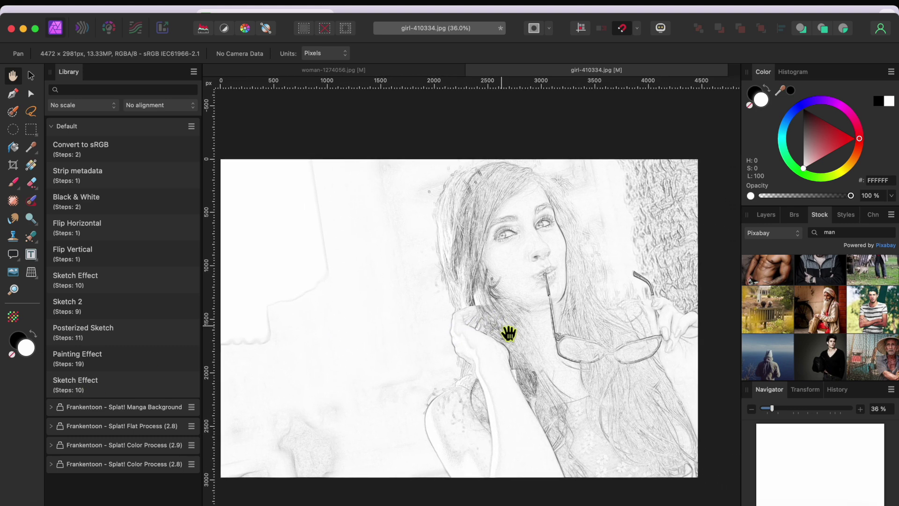
scroll(508, 333, "left", 2)
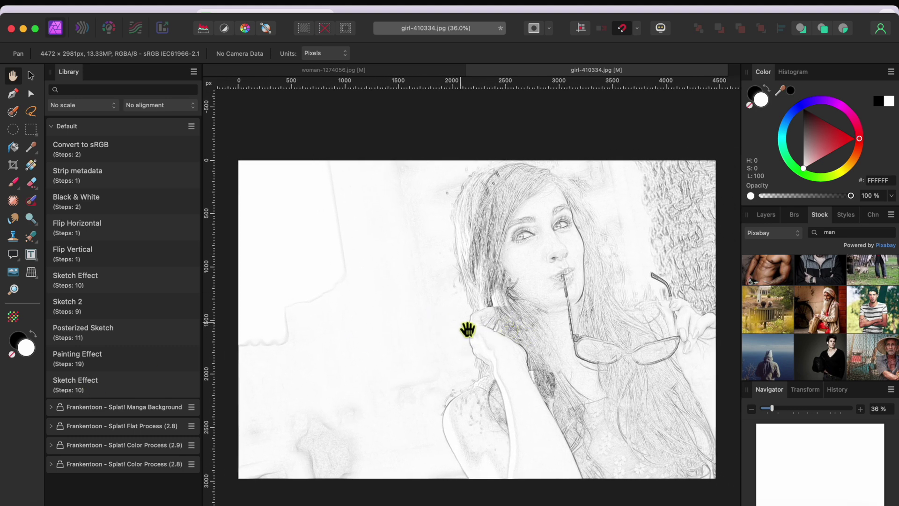
Close the Library panel group
left_click(194, 72)
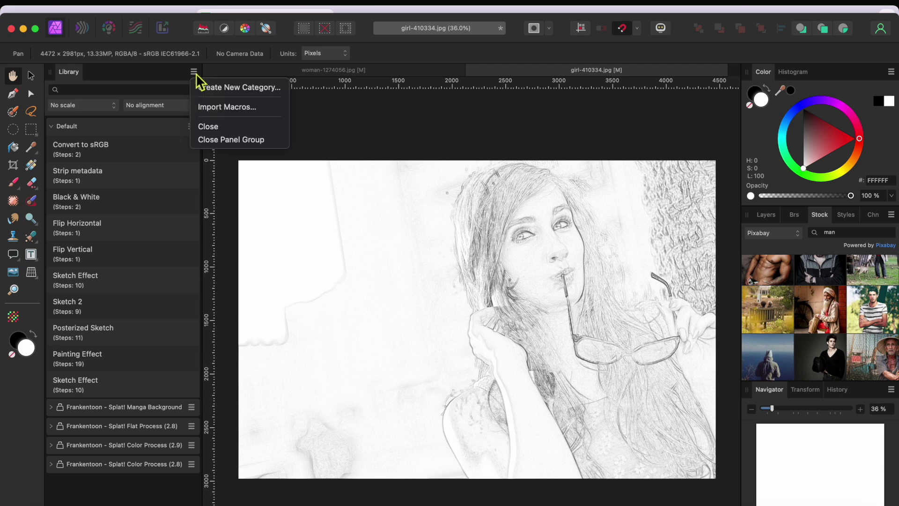
left_click(210, 140)
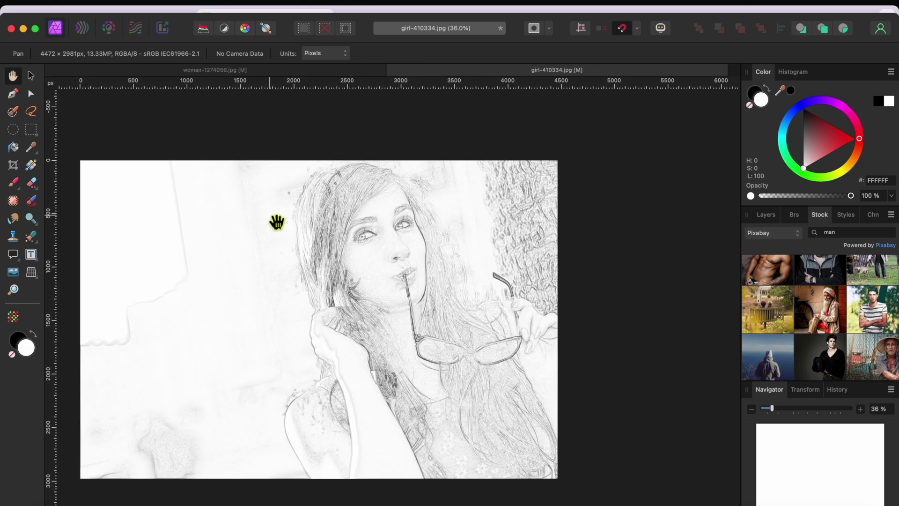
scroll(275, 220, "left", 3)
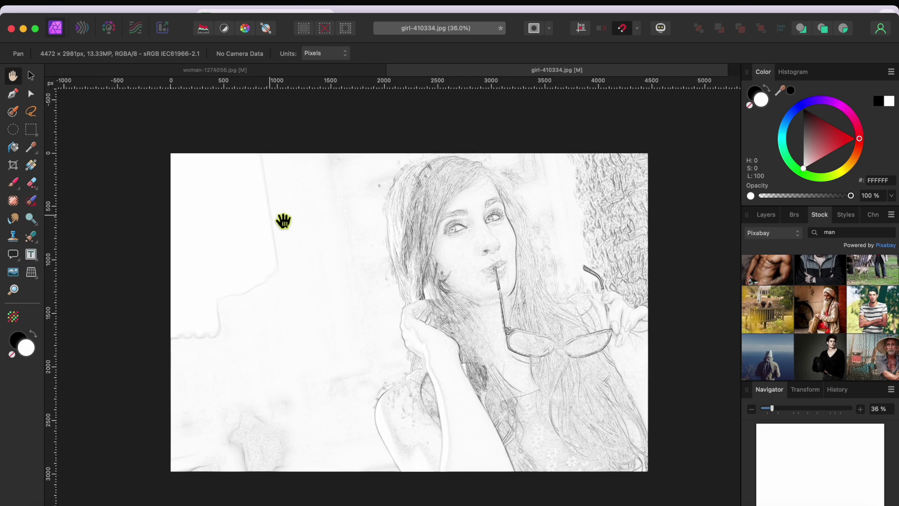
left_click(765, 215)
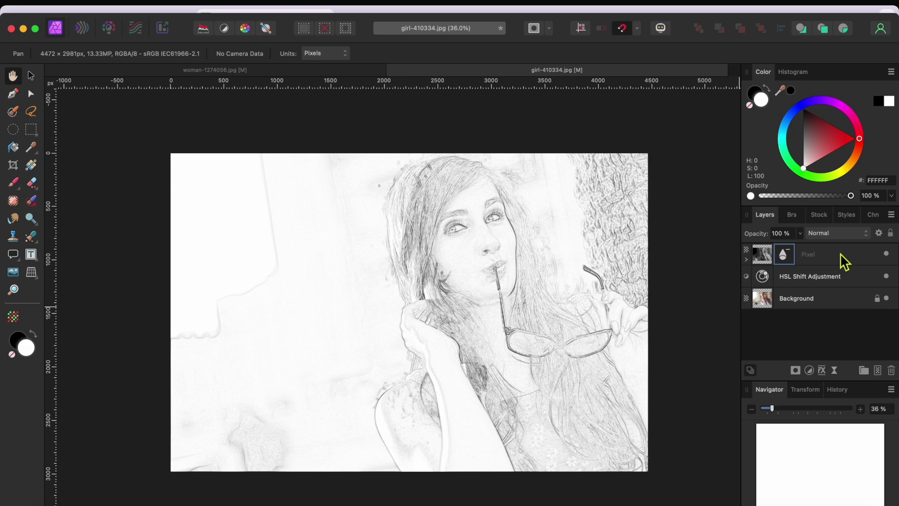
Add an inverted mask to the Pixel sketch layer
left_click(840, 253)
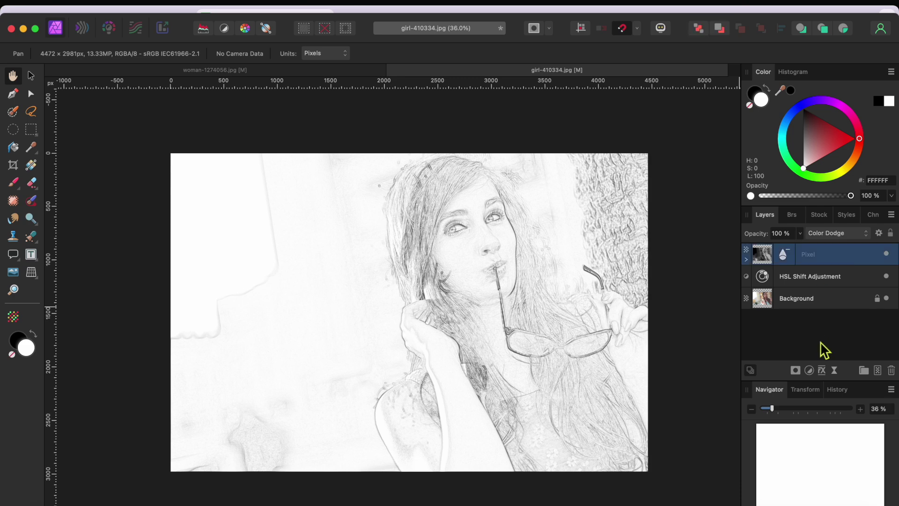
left_click(796, 371, "alt")
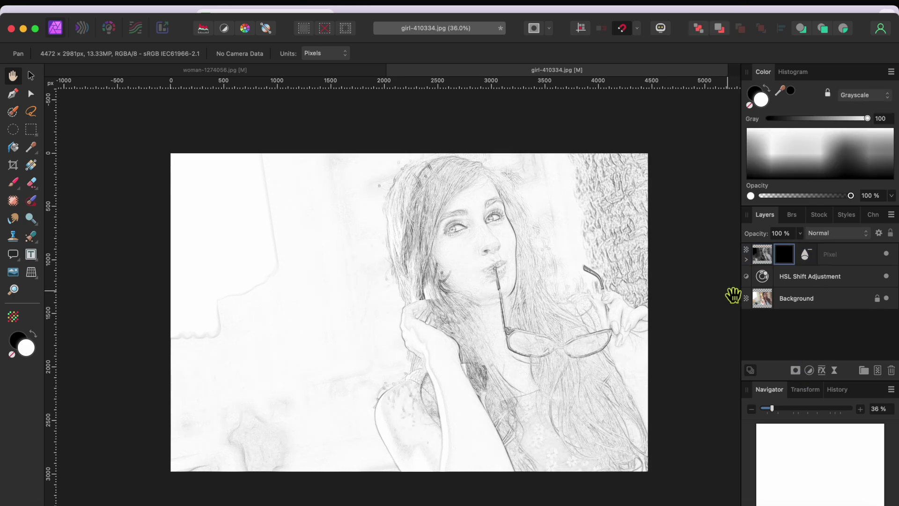
key("super+i")
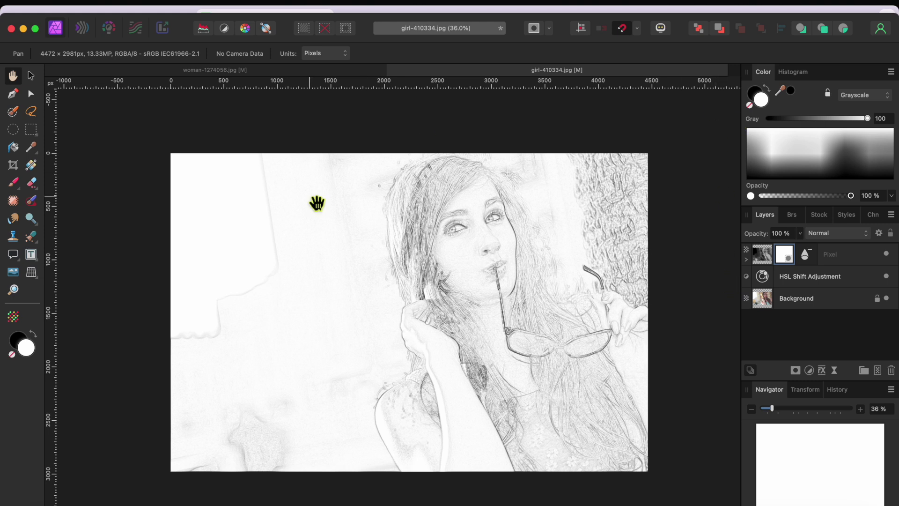
Select the Paint Brush with black colour and the 128 Round Soft Brush preset
left_click(13, 183)
key("x")
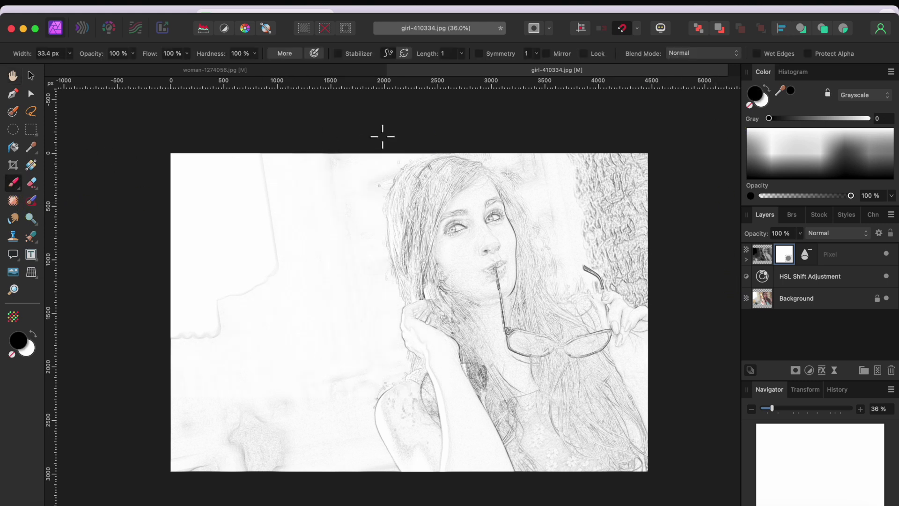
left_click(792, 215)
scroll(826, 343, "down", 1)
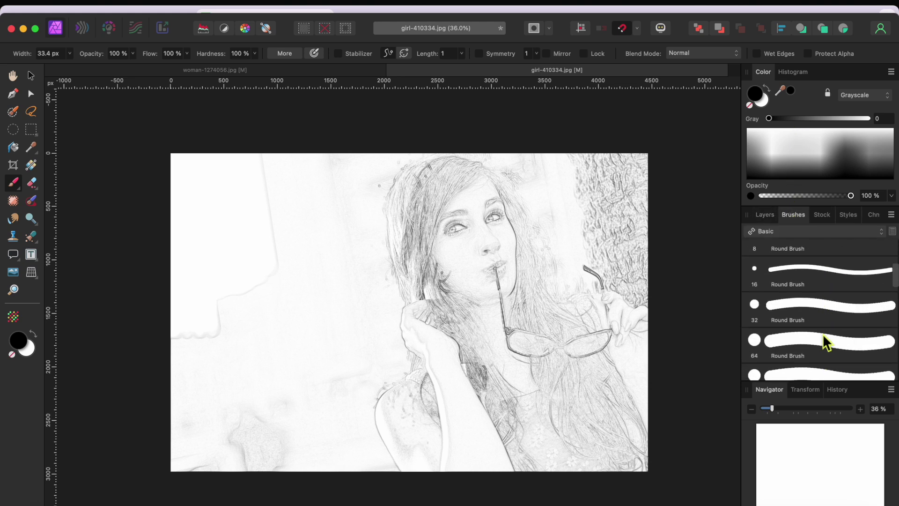
scroll(811, 339, "down", 8)
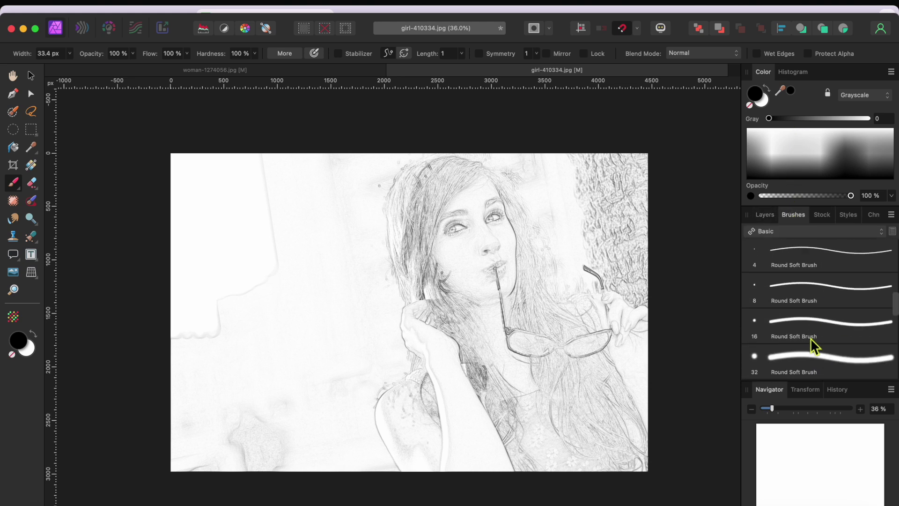
left_click(811, 360)
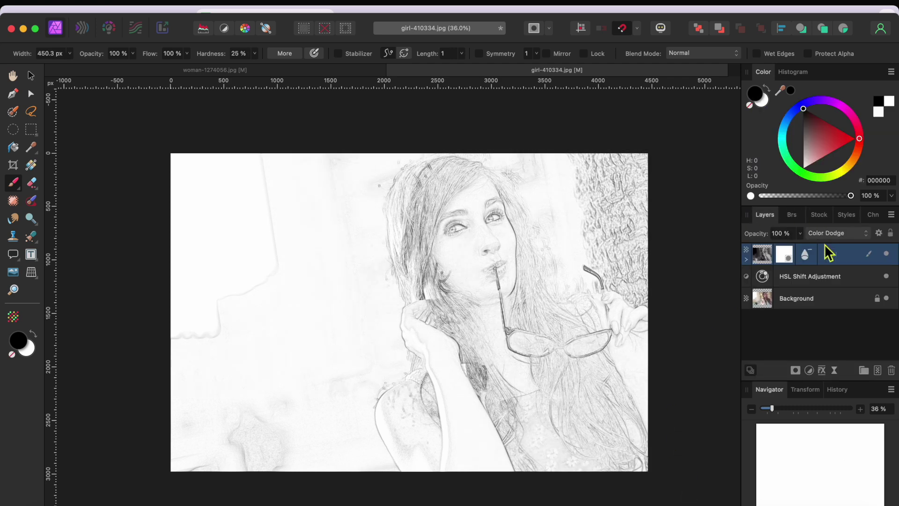
Paint white over the faint left-background lines and upper-right tree texture on the mask
left_click(762, 101)
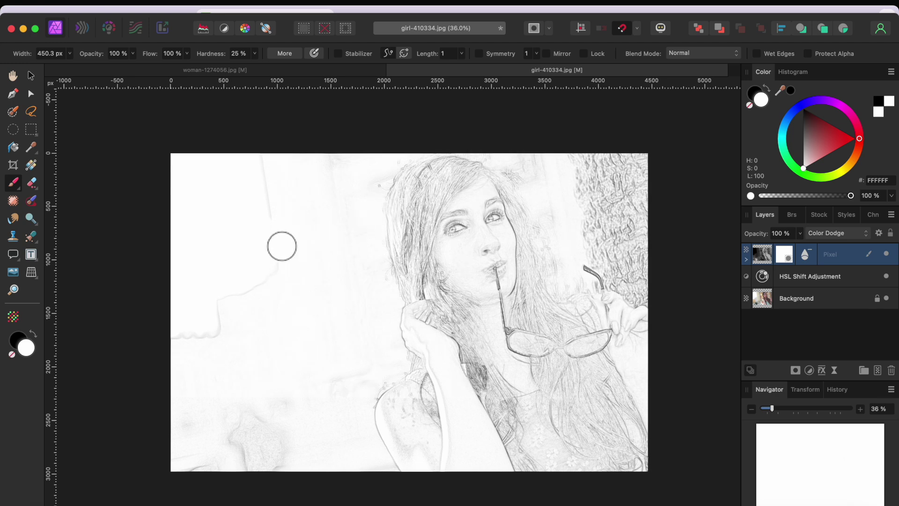
mouse_move(268, 312)
left_mouse_down()
mouse_move(314, 450)
mouse_move(353, 182)
mouse_move(385, 296)
mouse_move(371, 400)
mouse_move(619, 287)
left_mouse_up()
scroll(482, 211, "up", 5)
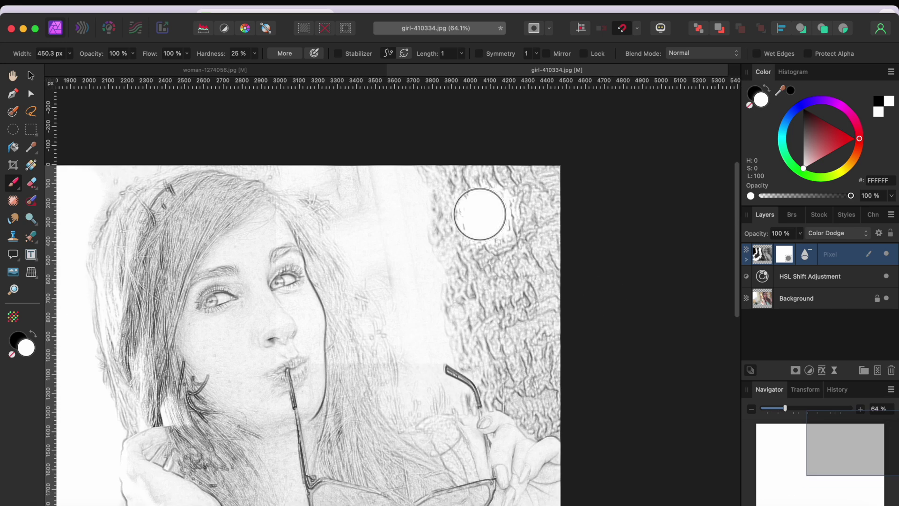
mouse_move(315, 173)
left_mouse_down()
mouse_move(511, 172)
mouse_move(576, 238)
mouse_move(449, 305)
mouse_move(523, 339)
mouse_move(413, 304)
mouse_move(408, 323)
mouse_move(443, 337)
mouse_move(335, 284)
mouse_move(386, 354)
mouse_move(467, 369)
mouse_move(428, 332)
mouse_move(380, 256)
mouse_move(479, 275)
mouse_move(634, 356)
mouse_move(508, 300)
mouse_move(471, 268)
mouse_move(681, 408)
mouse_move(687, 425)
mouse_move(558, 341)
left_mouse_up()
Zoom in near the glasses and shrink the brush for detailed selection work
scroll(407, 318, "up", 5)
key("bracketleft")
key("bracketleft")
key("bracketleft")
key("bracketleft")
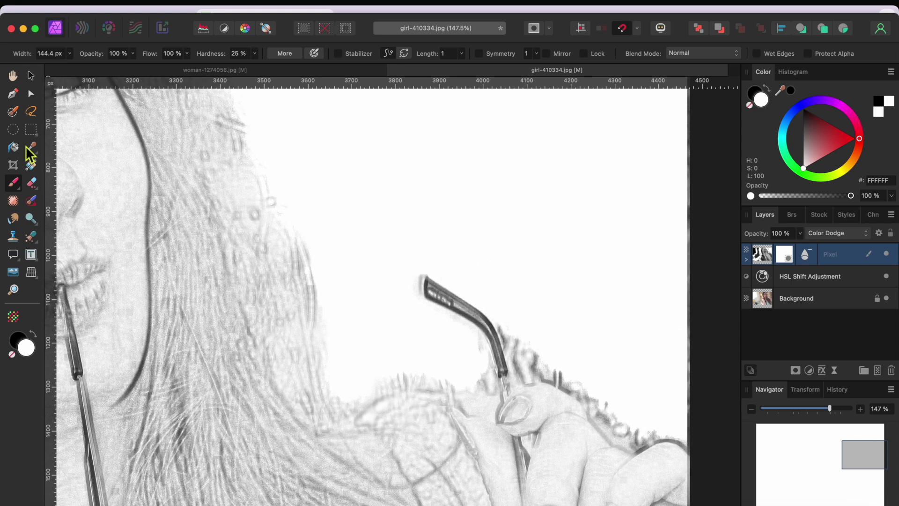
key("l")
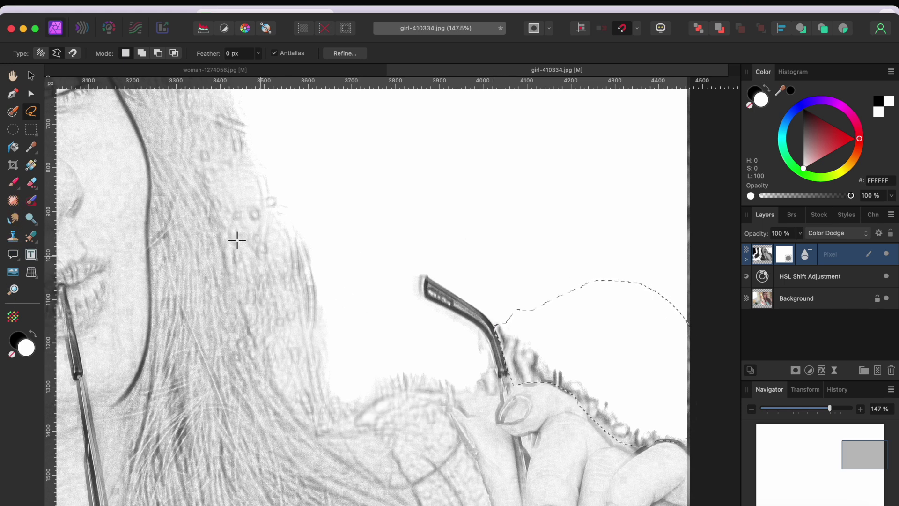
Paint away sketch detail inside the selection, then lasso the area left of the glasses arm
left_click(13, 182)
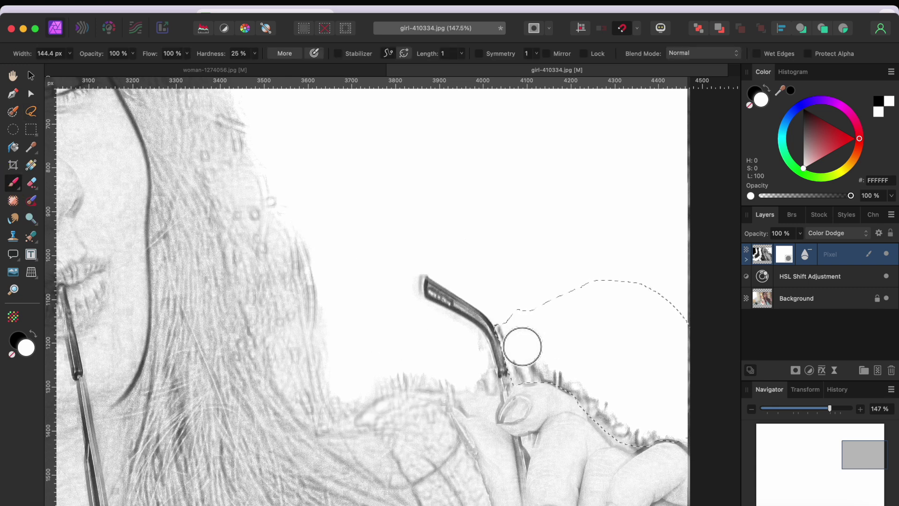
mouse_move(532, 354)
left_mouse_down()
mouse_move(516, 321)
mouse_move(530, 358)
mouse_move(597, 397)
mouse_move(512, 366)
mouse_move(530, 354)
mouse_move(587, 408)
mouse_move(703, 445)
left_mouse_up()
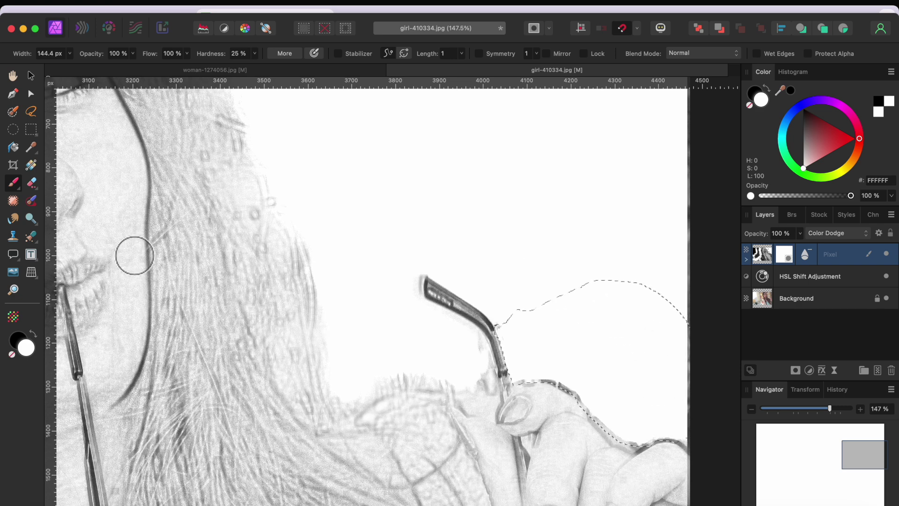
left_click(31, 112)
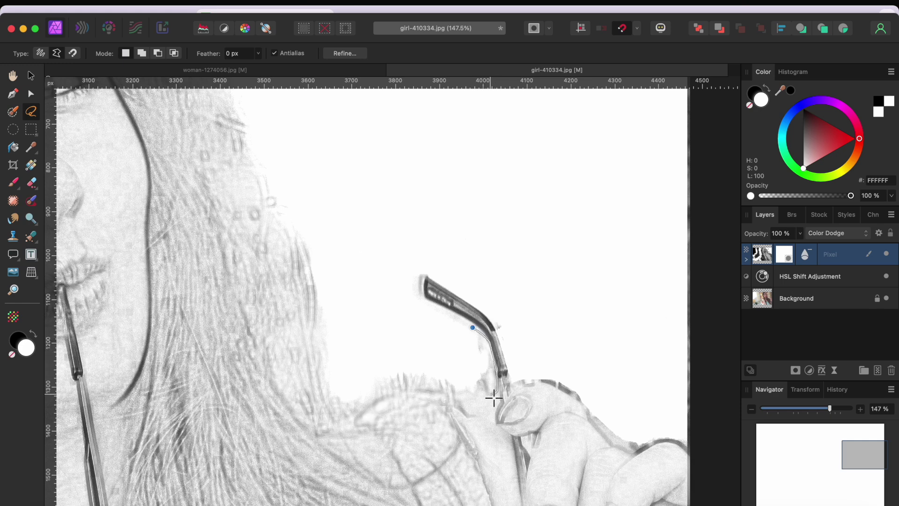
mouse_move(494, 398)
left_mouse_down()
mouse_move(468, 377)
mouse_move(469, 339)
left_mouse_up()
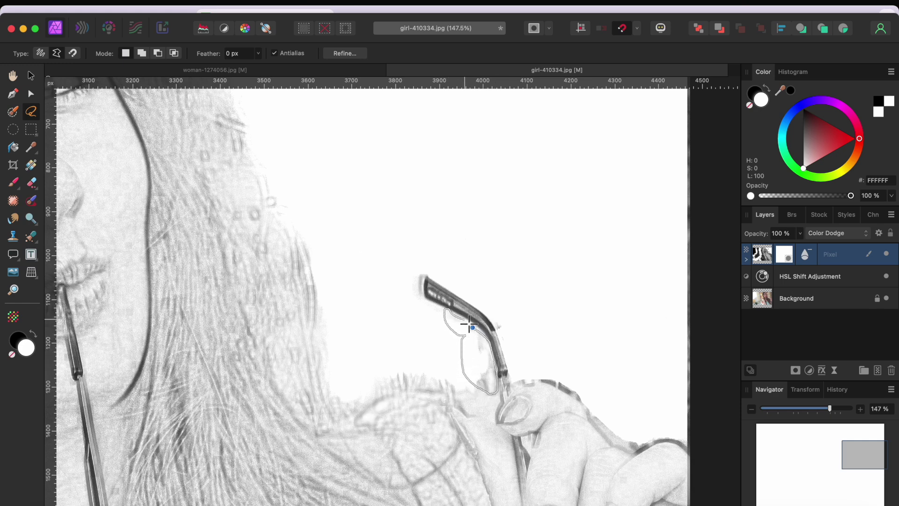
left_click_drag(477, 332, 476, 334)
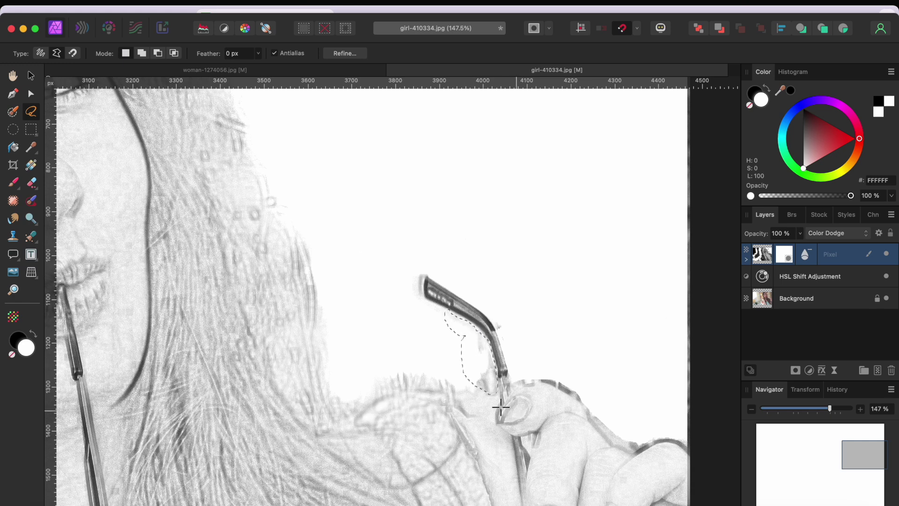
Clean the new lassoed area with the brush, deselect with Cmd+D, and zoom out
left_click(13, 182)
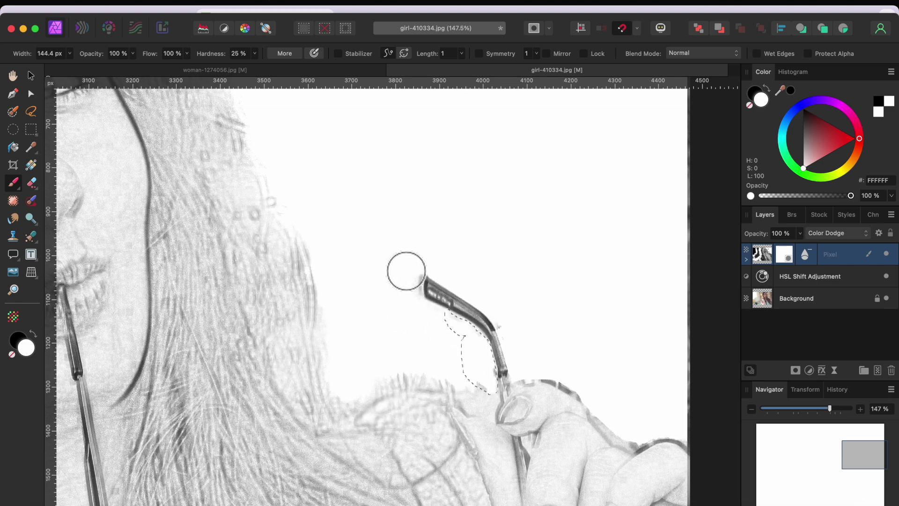
key("super+d")
scroll(309, 202, "down", 6)
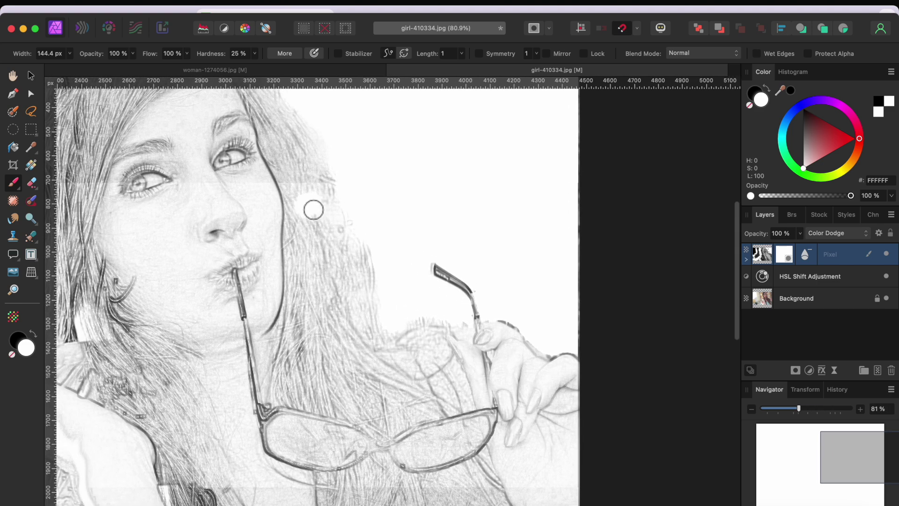
scroll(312, 209, "down", 3)
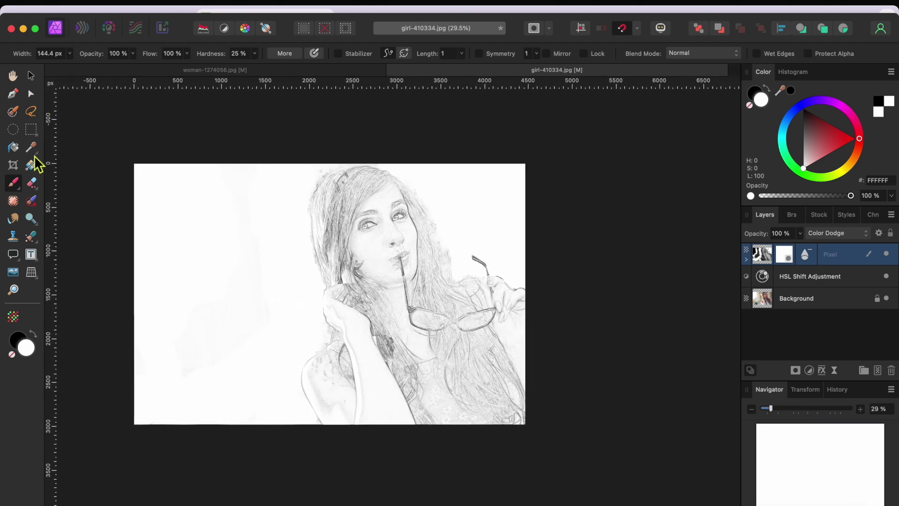
Crop away the empty left background, leaving the sketch at 2723 × 2981 px
left_click(17, 168)
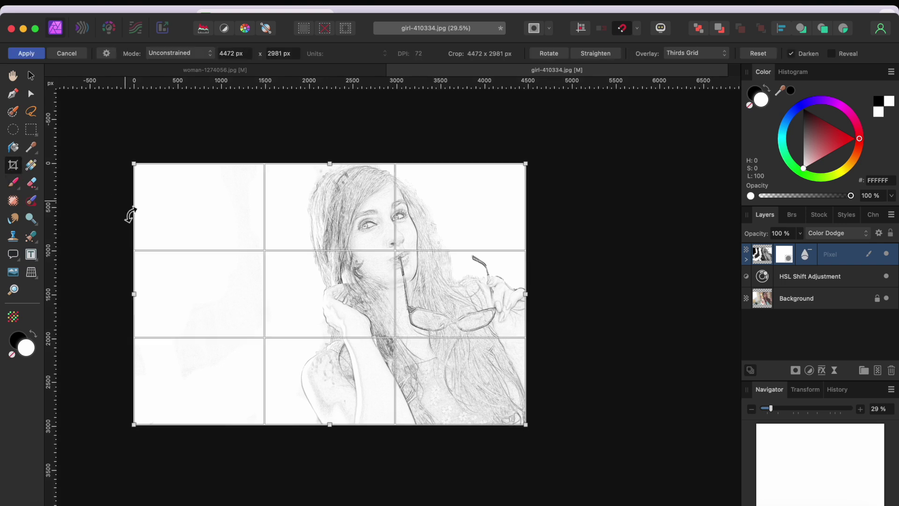
left_click_drag(148, 299, 292, 319)
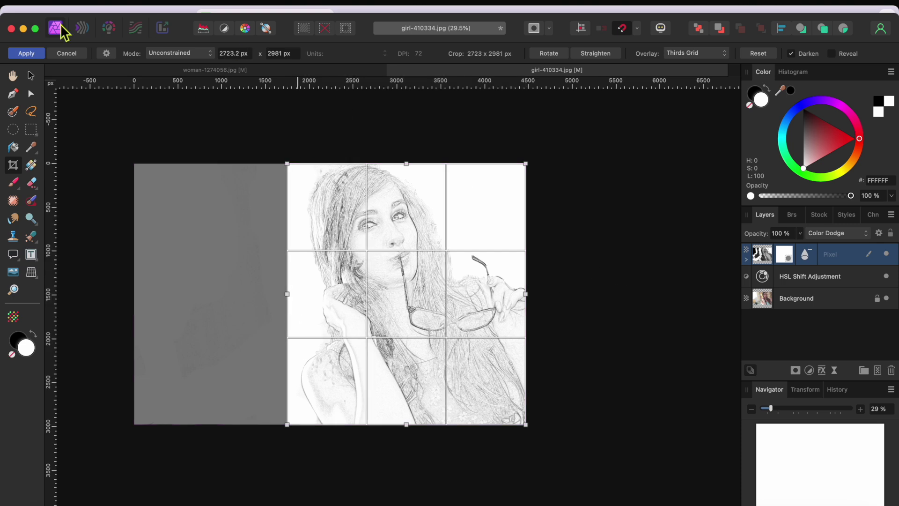
left_click(9, 53)
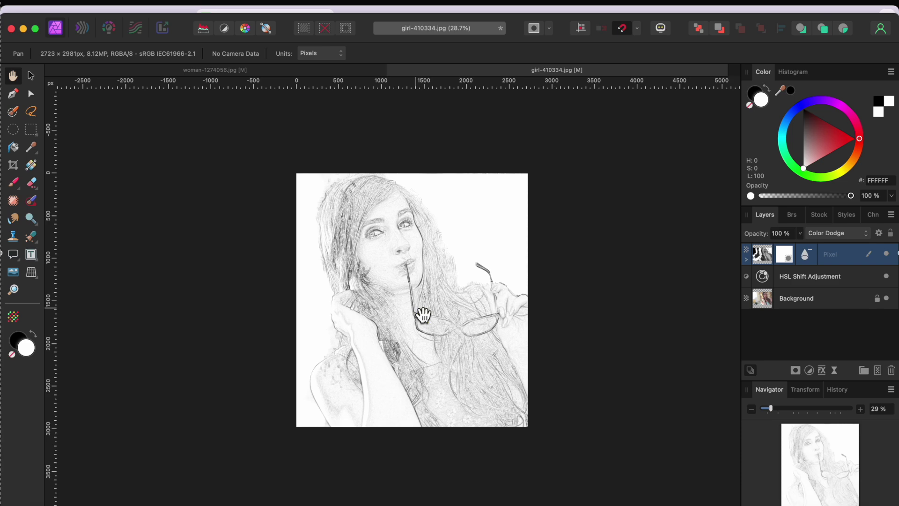
key("b")
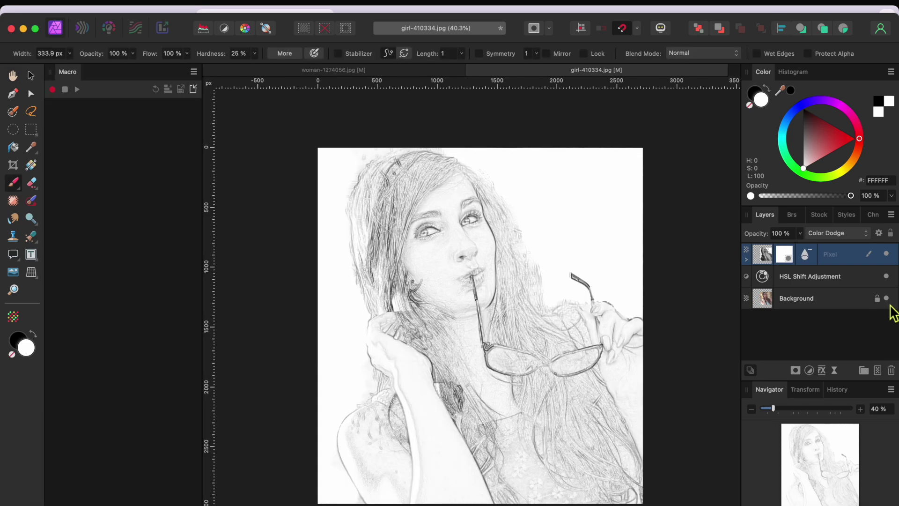
Compare with and without the HSL Shift Adjustment, leaving it hidden to show original colours
left_click(887, 277)
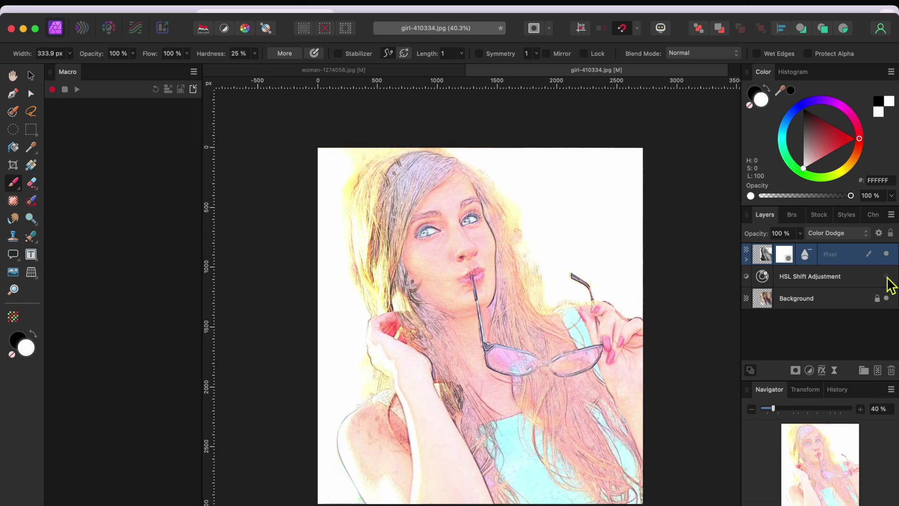
left_click(887, 276)
left_click(887, 276)
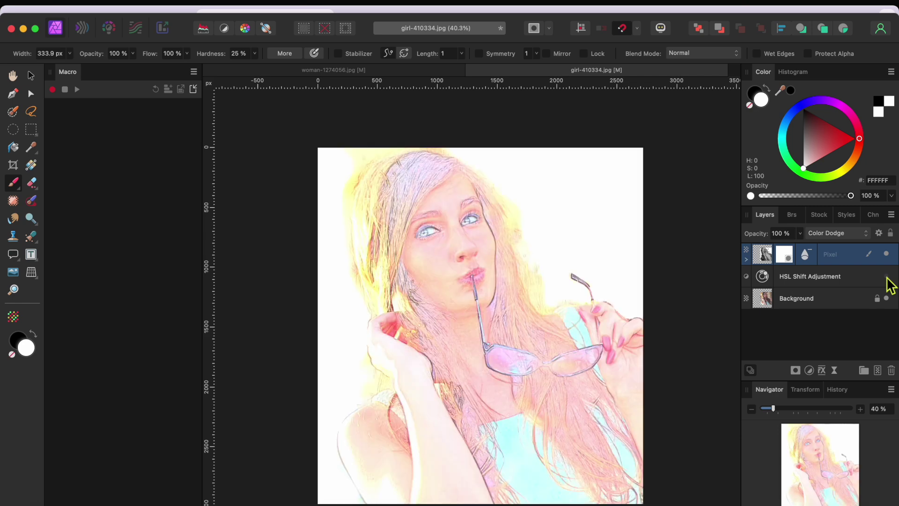